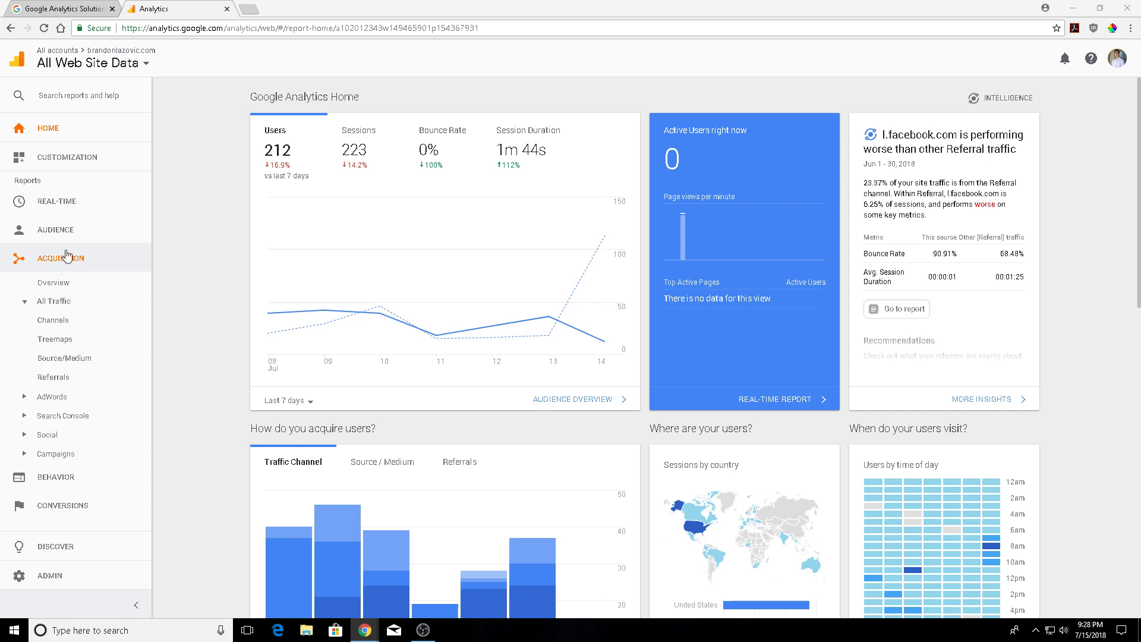
Open the Referrals report and set its date range to Jun 1 – Jul 14, 2018
click(53, 377)
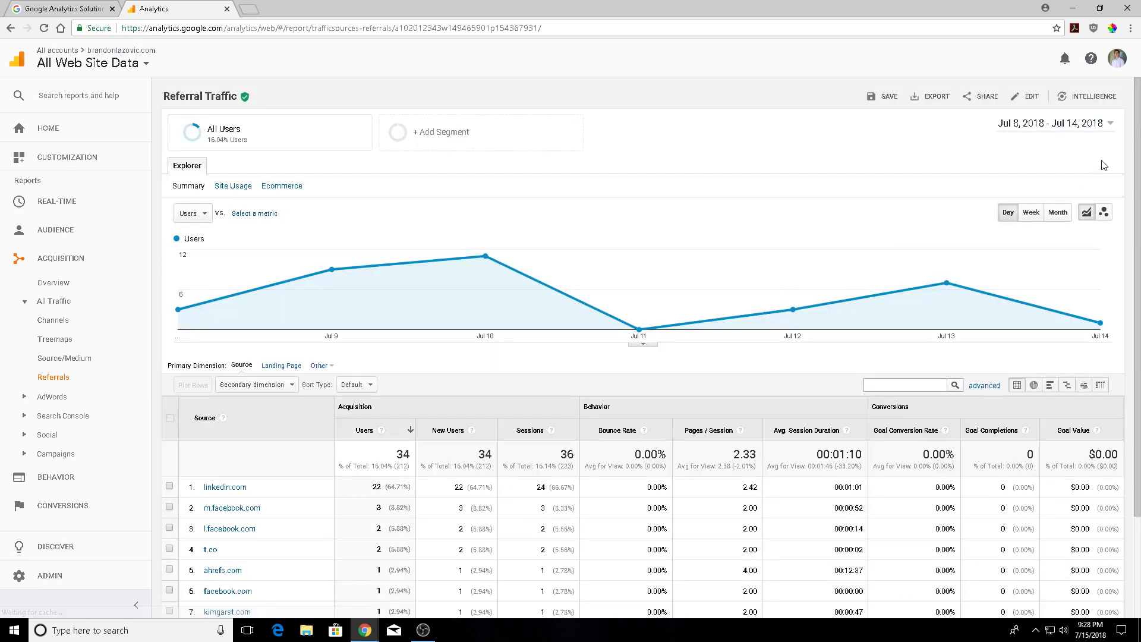
click(1070, 124)
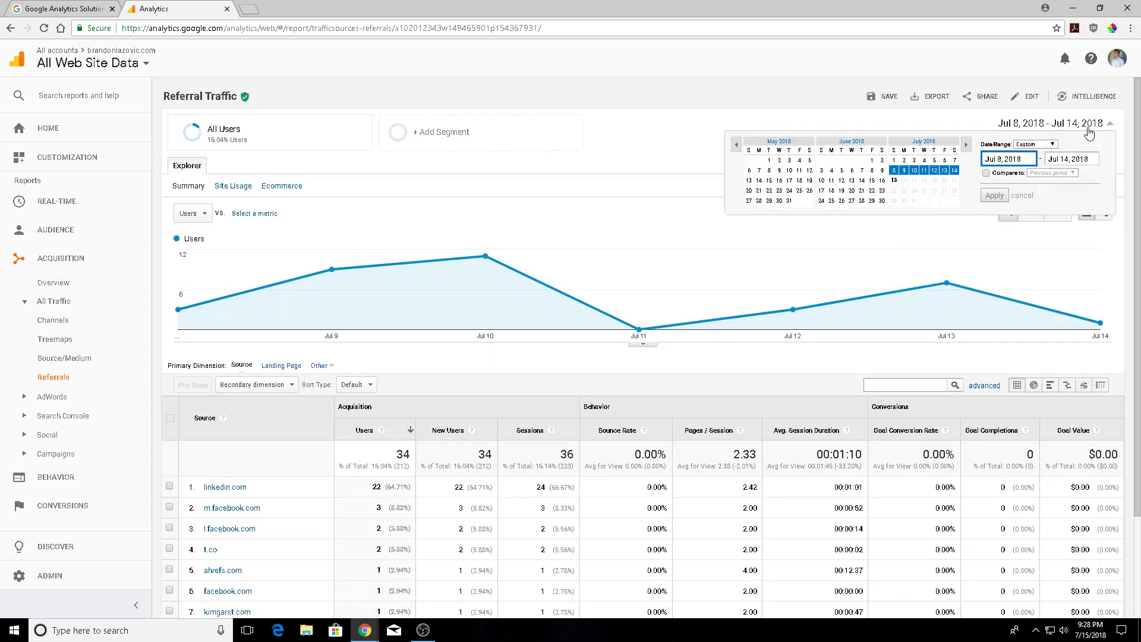
click(871, 161)
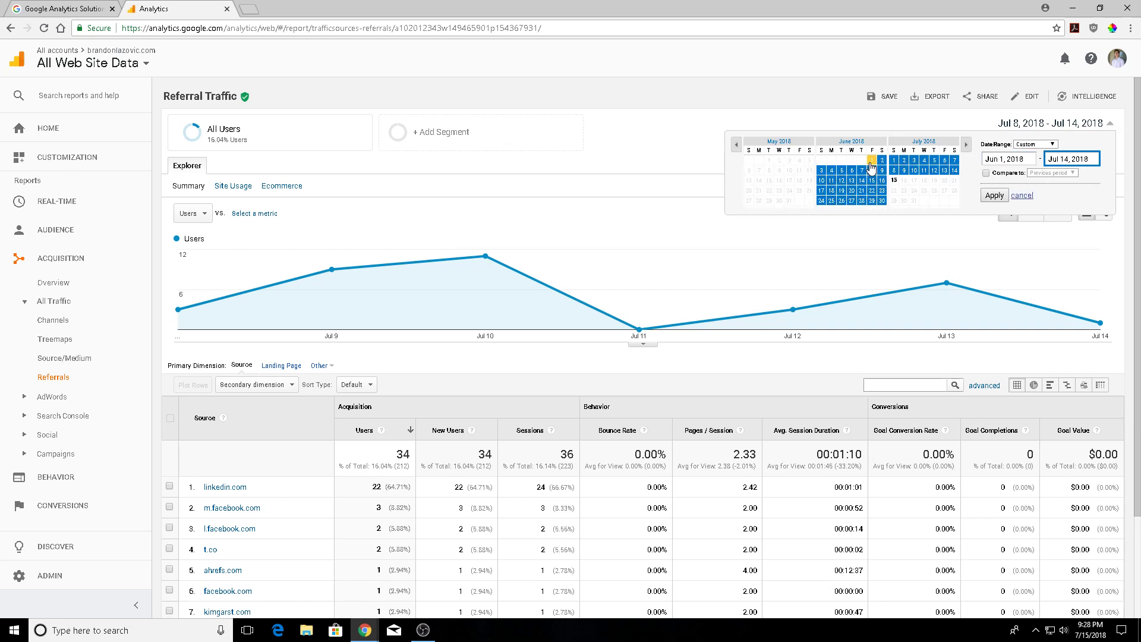
click(994, 196)
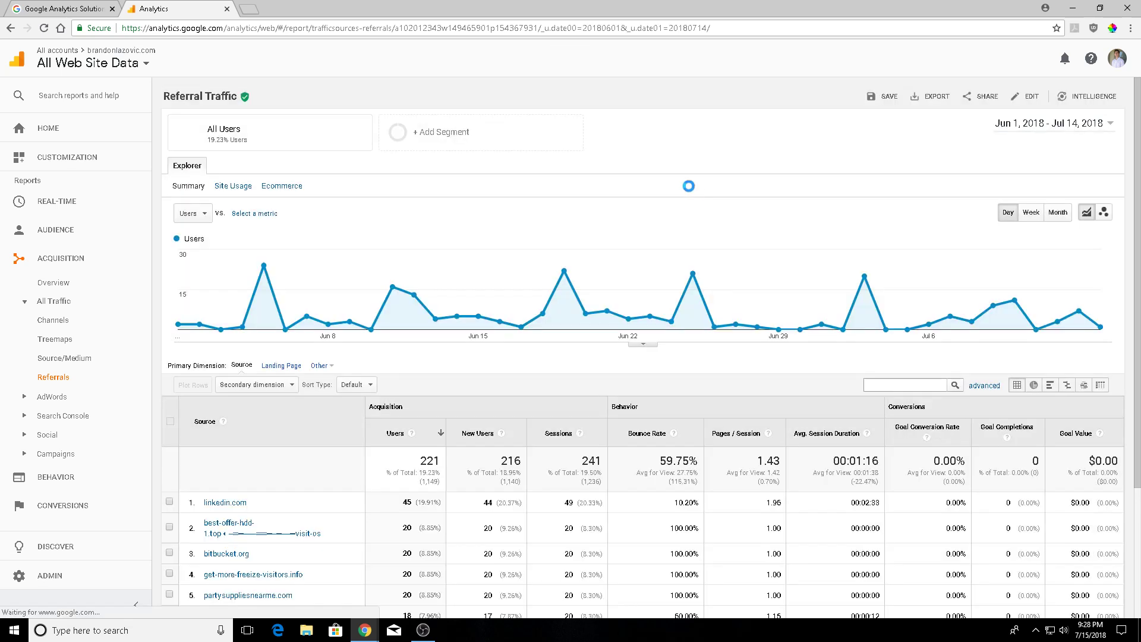
Scroll the Referrals table and highlight the spam rows with 100% bounce rate and zero session duration
scroll(553, 244, down, 3)
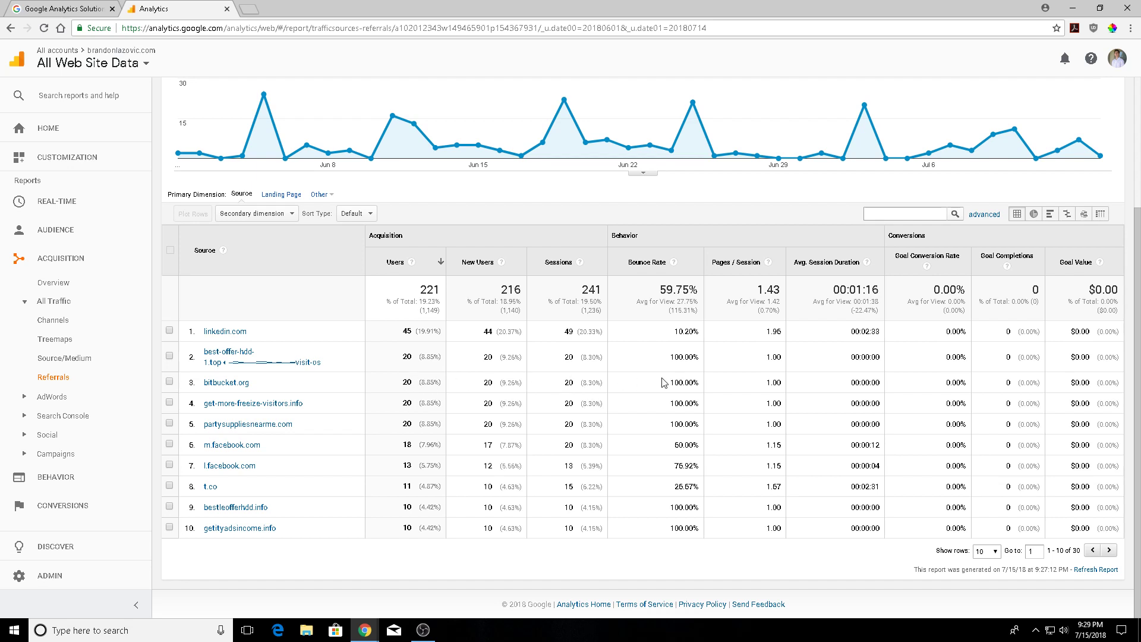
drag(682, 352, 693, 423)
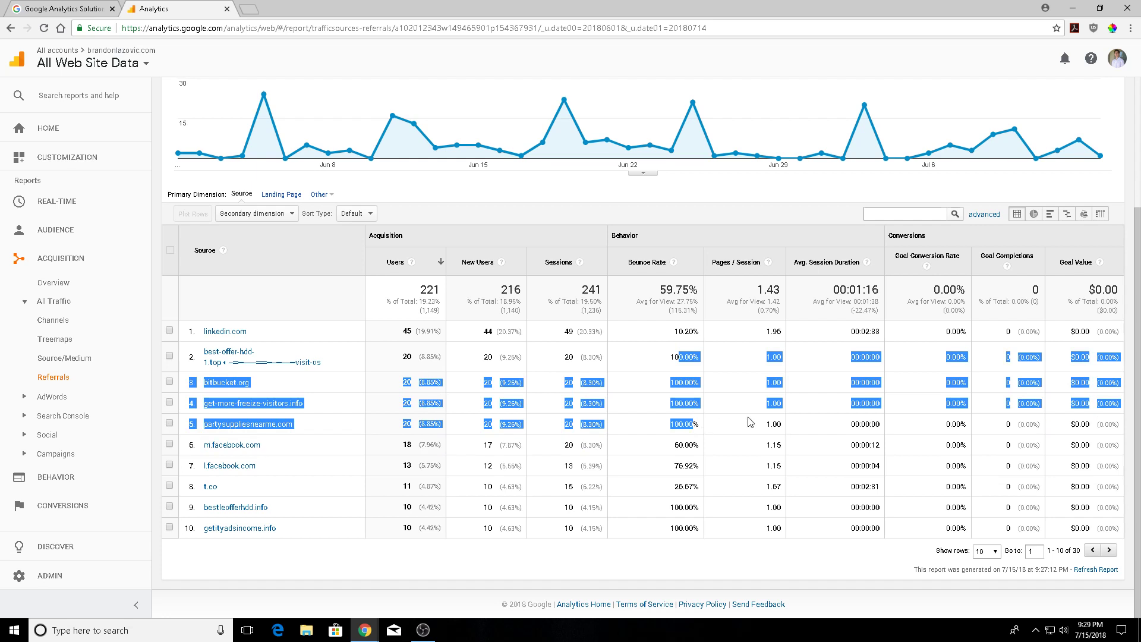
click(863, 351)
drag(843, 356, 892, 359)
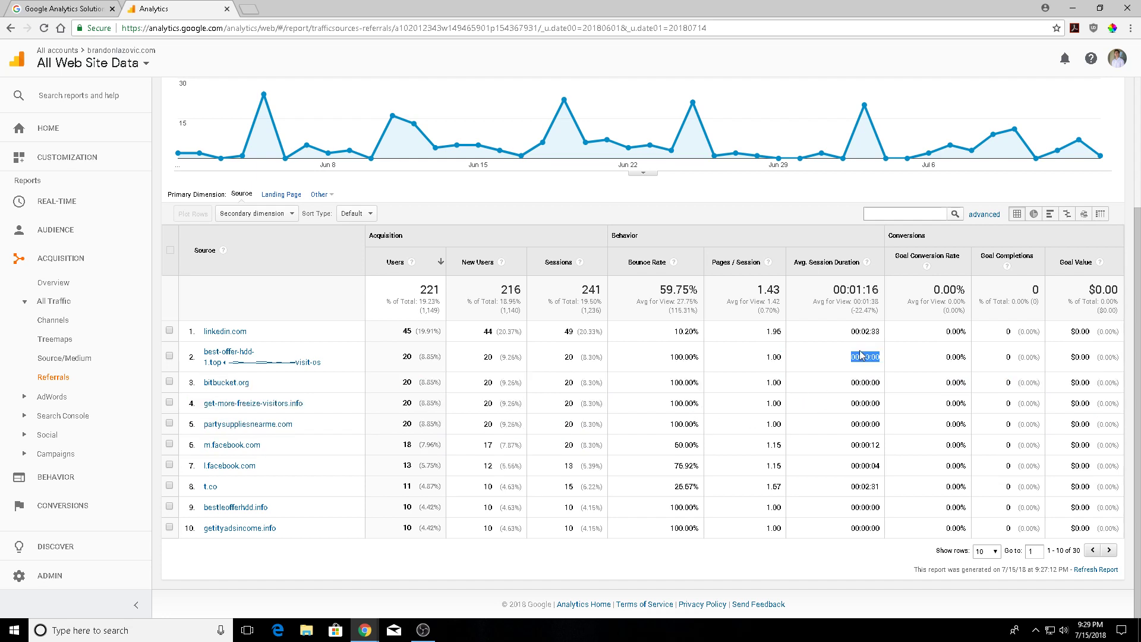
click(862, 355)
click(59, 572)
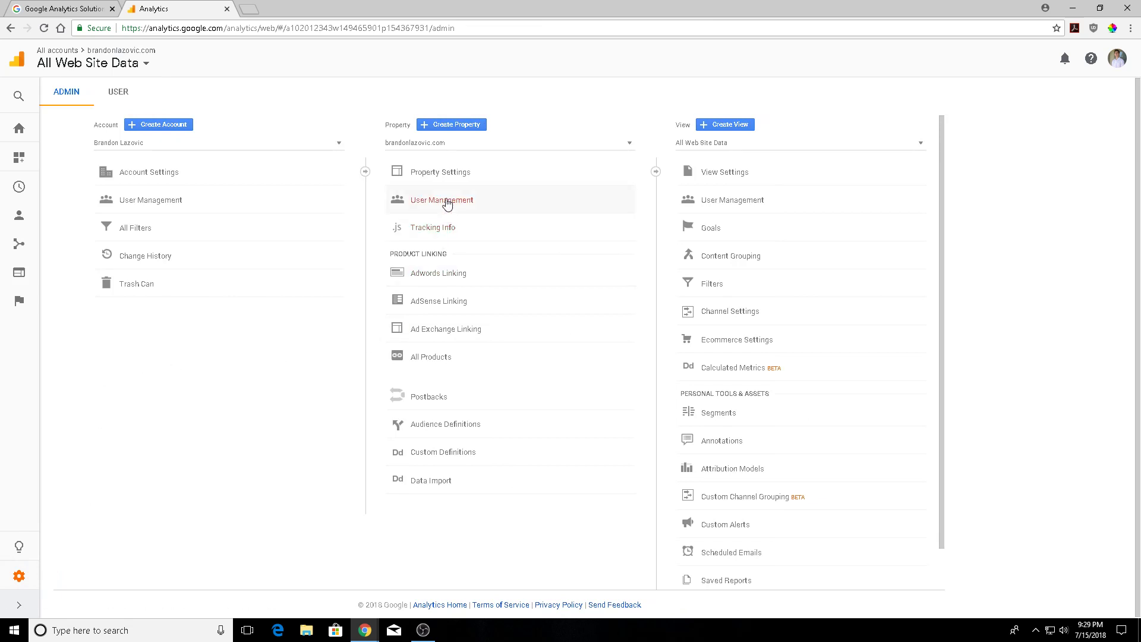
click(453, 235)
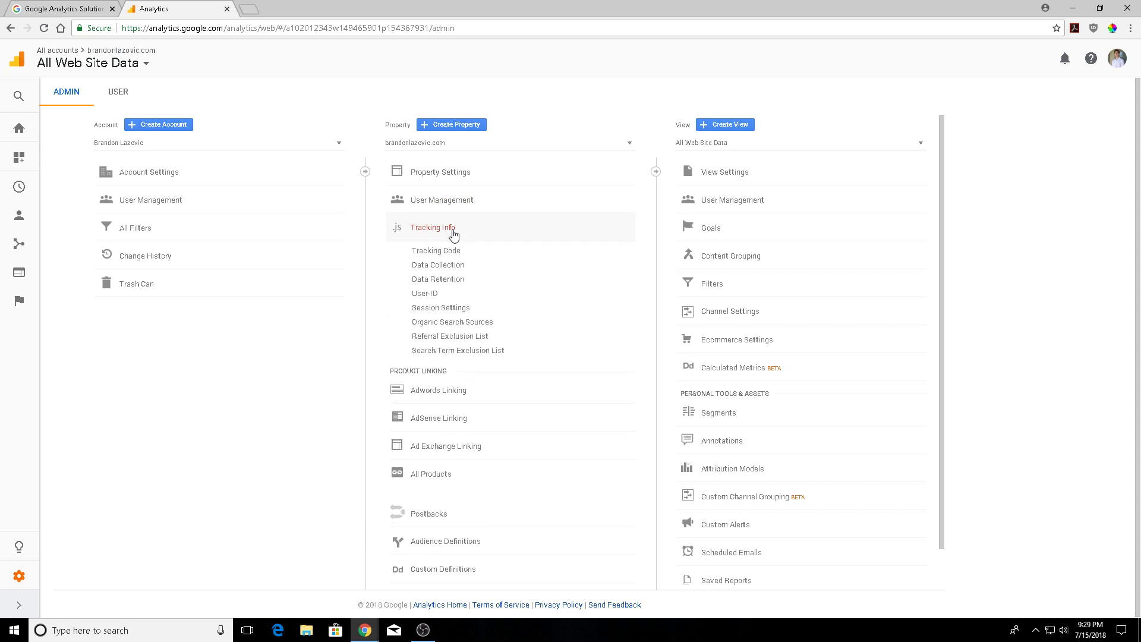
click(438, 339)
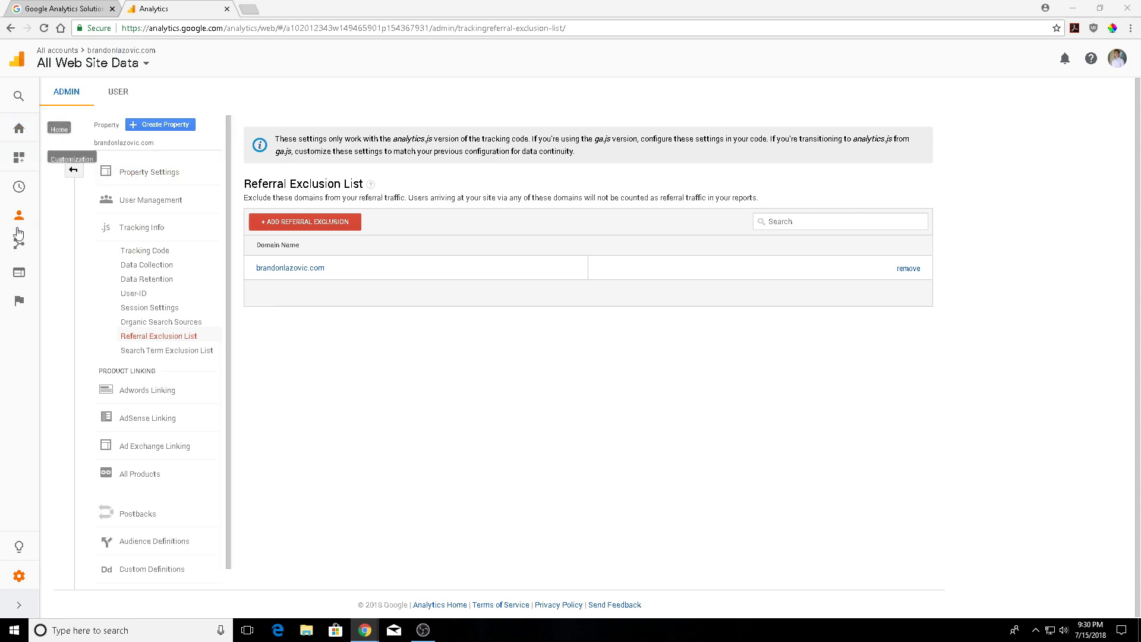
click(19, 576)
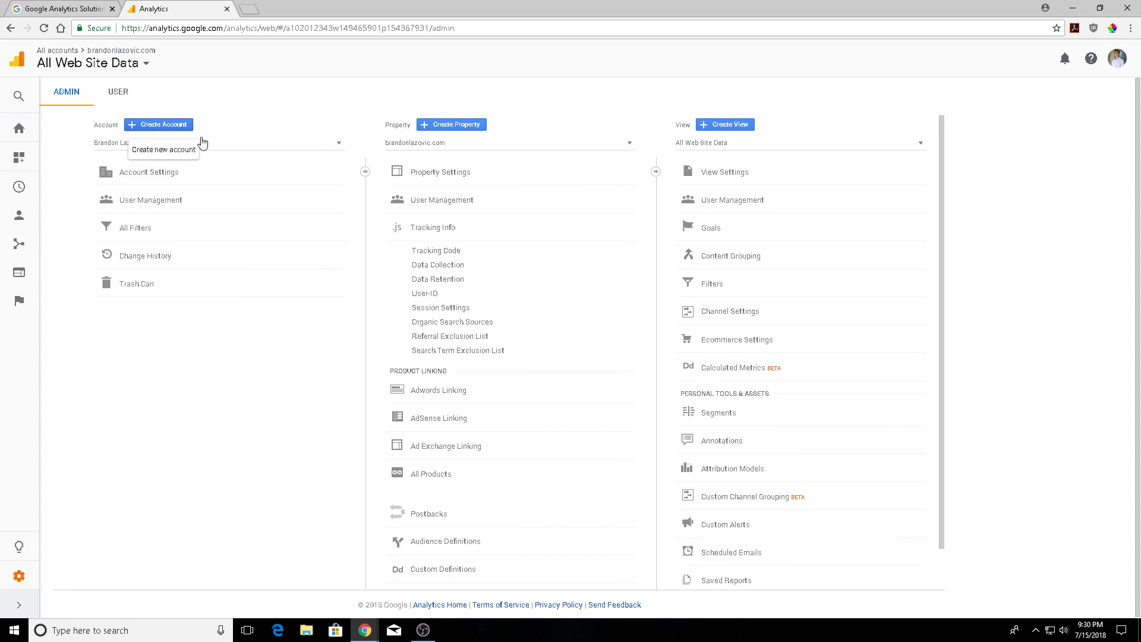
click(724, 176)
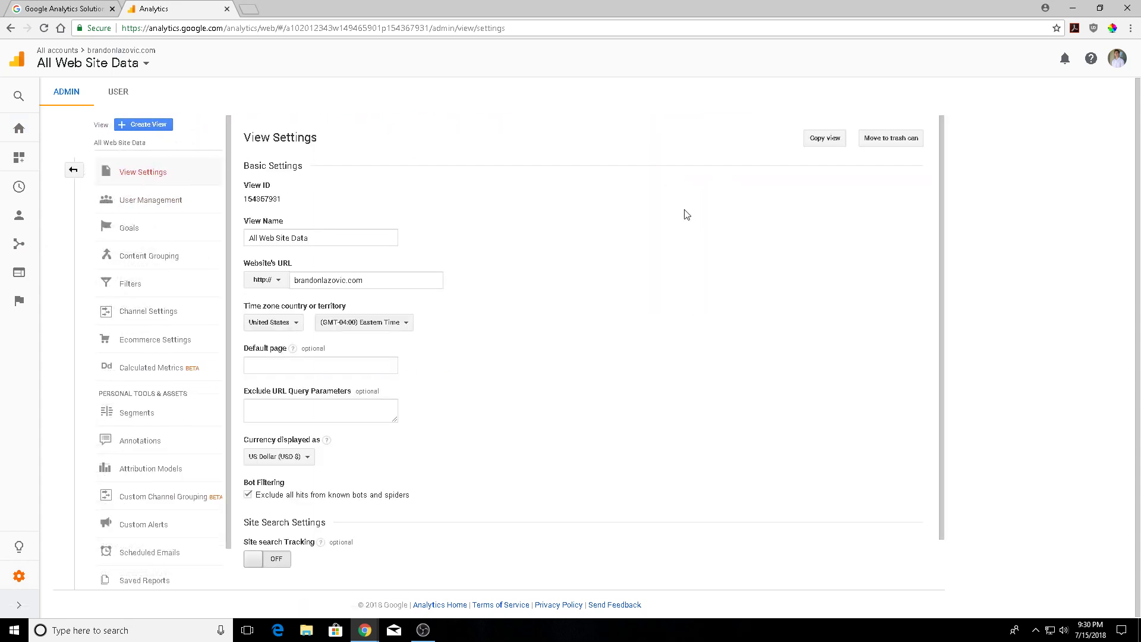
scroll(531, 329, down, 1)
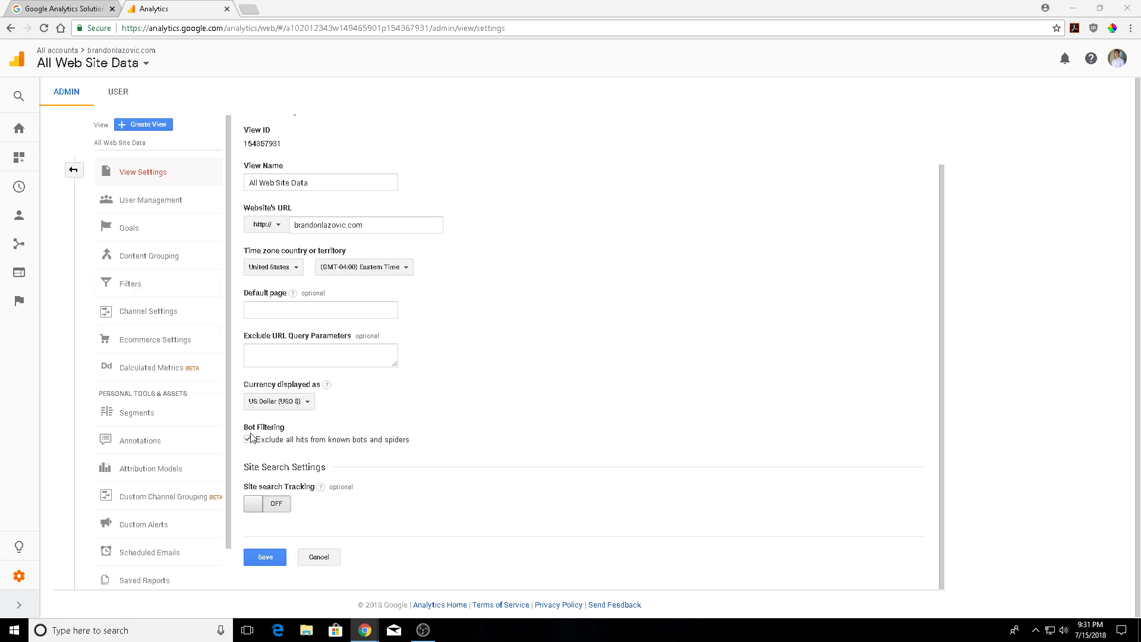
click(73, 173)
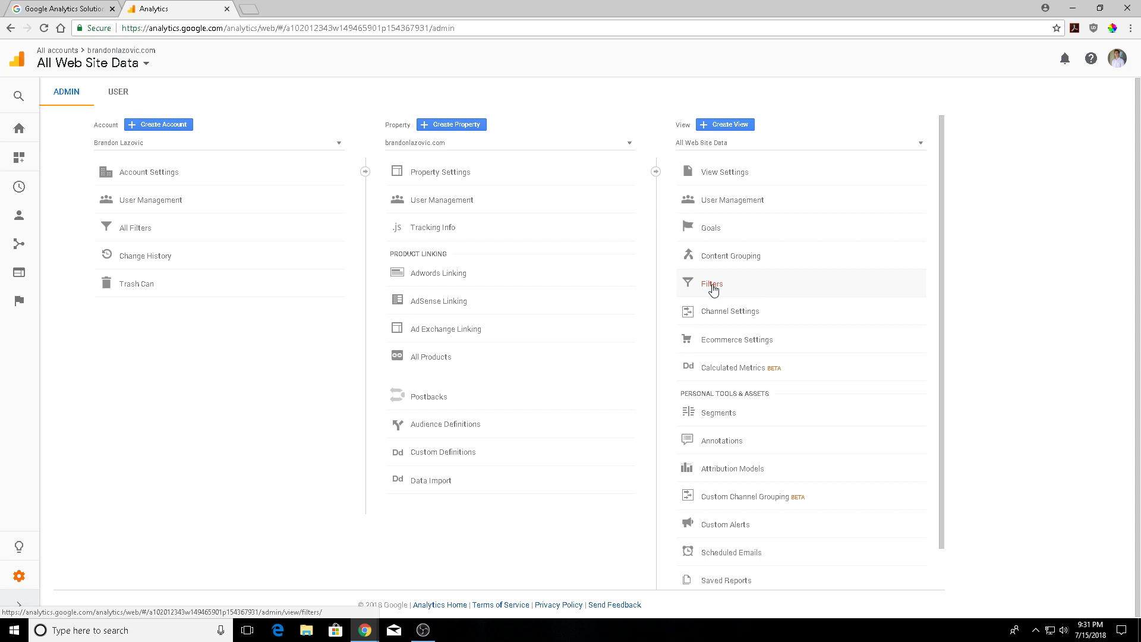
Check the view's filters, then open the account's All Filters list with Home Laptop and Referral Spam
click(713, 284)
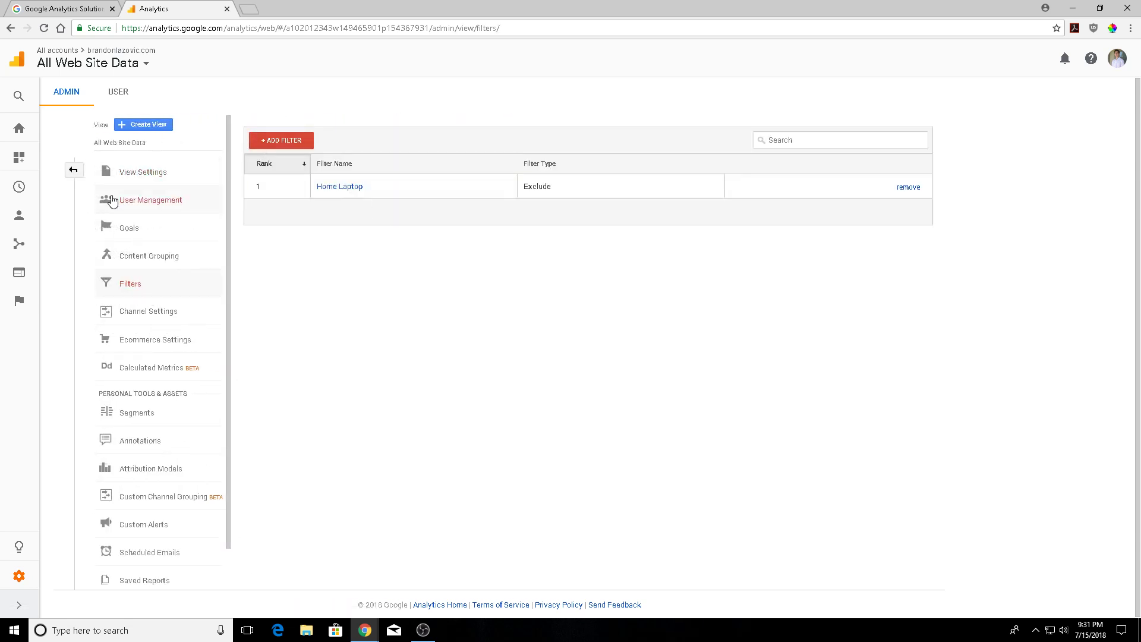
click(73, 172)
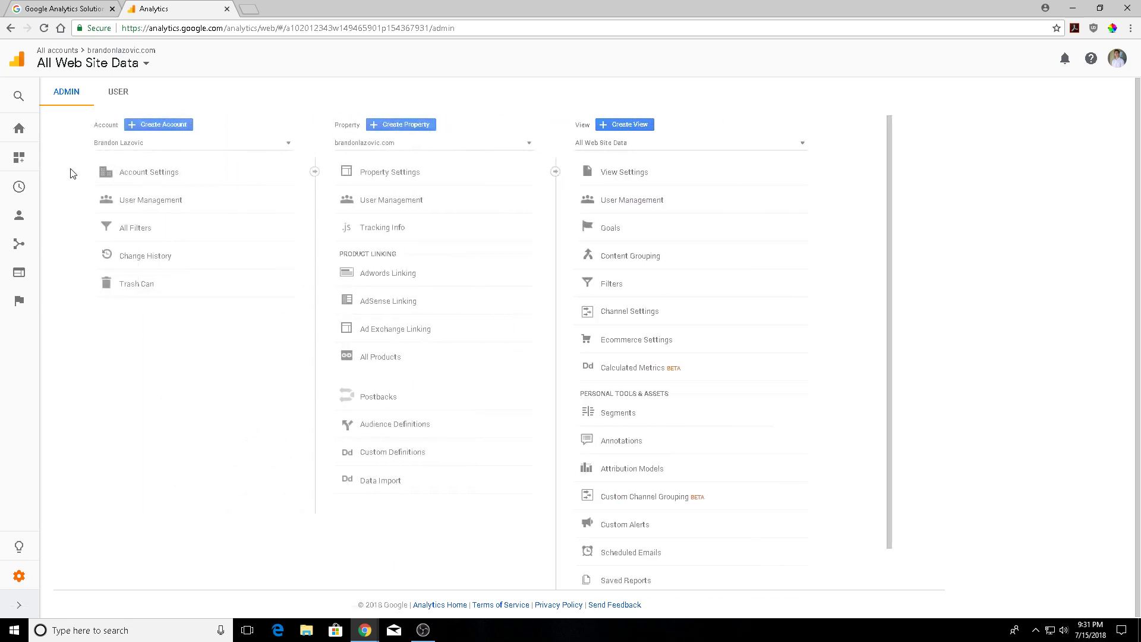
click(137, 230)
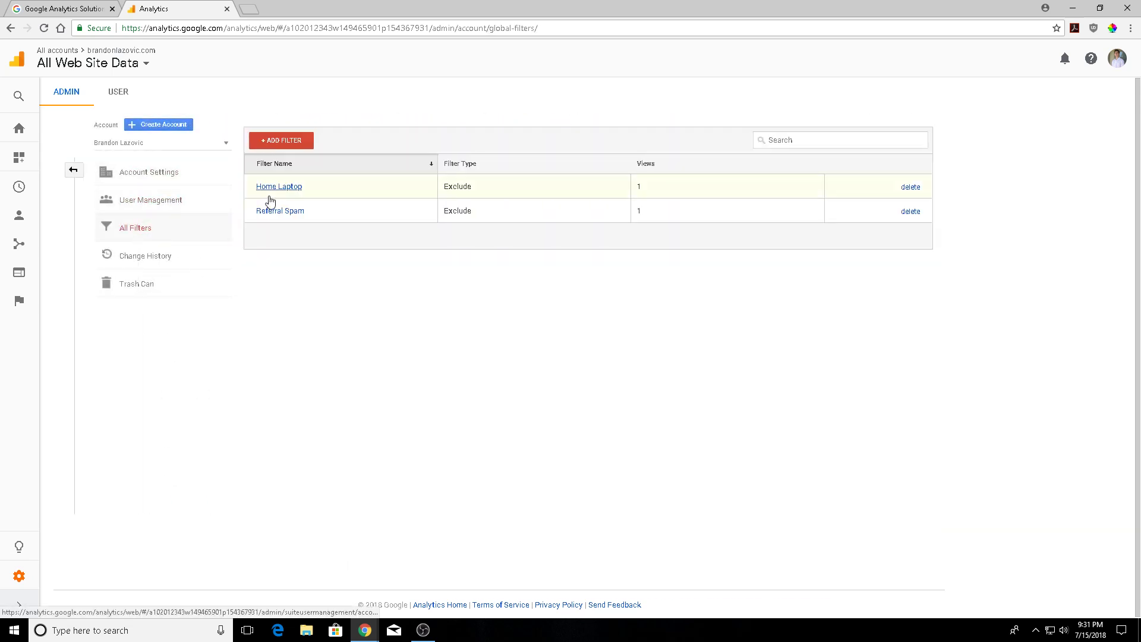
Edit the Referral Spam filter to exclude Campaign Source matching the spam-domain regex (ping\.net, partysuppliesnearme\.com, etc.)
click(284, 140)
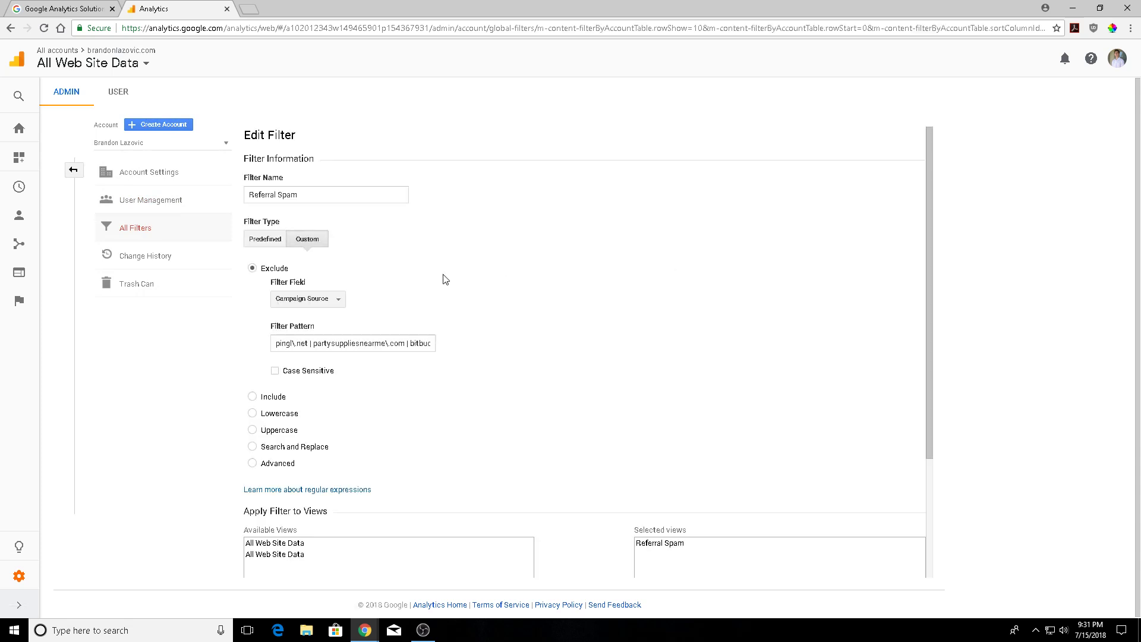
scroll(442, 283, down, 1)
scroll(443, 282, up, 1)
scroll(319, 203, down, 1)
scroll(344, 215, down, 1)
scroll(344, 215, up, 1)
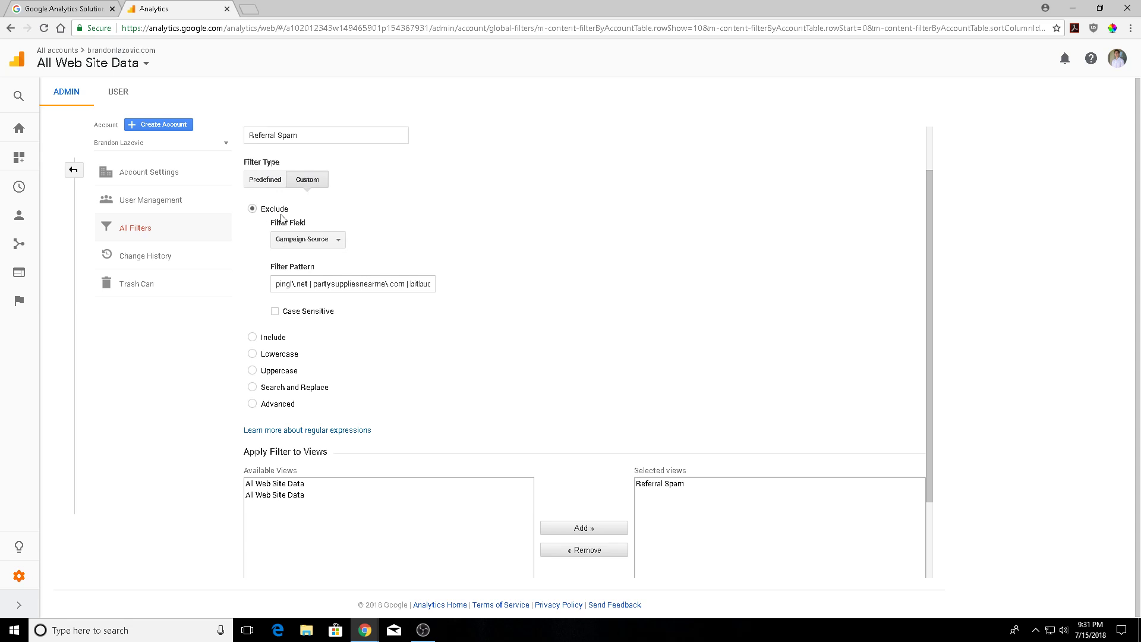
click(301, 239)
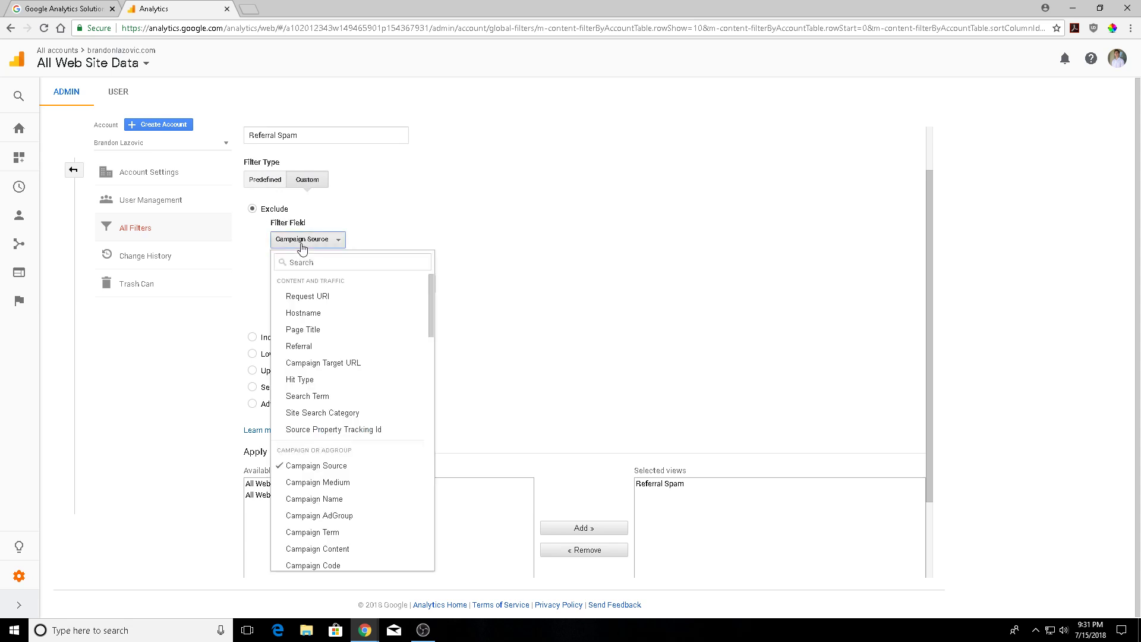
click(310, 465)
scroll(547, 296, down, 1)
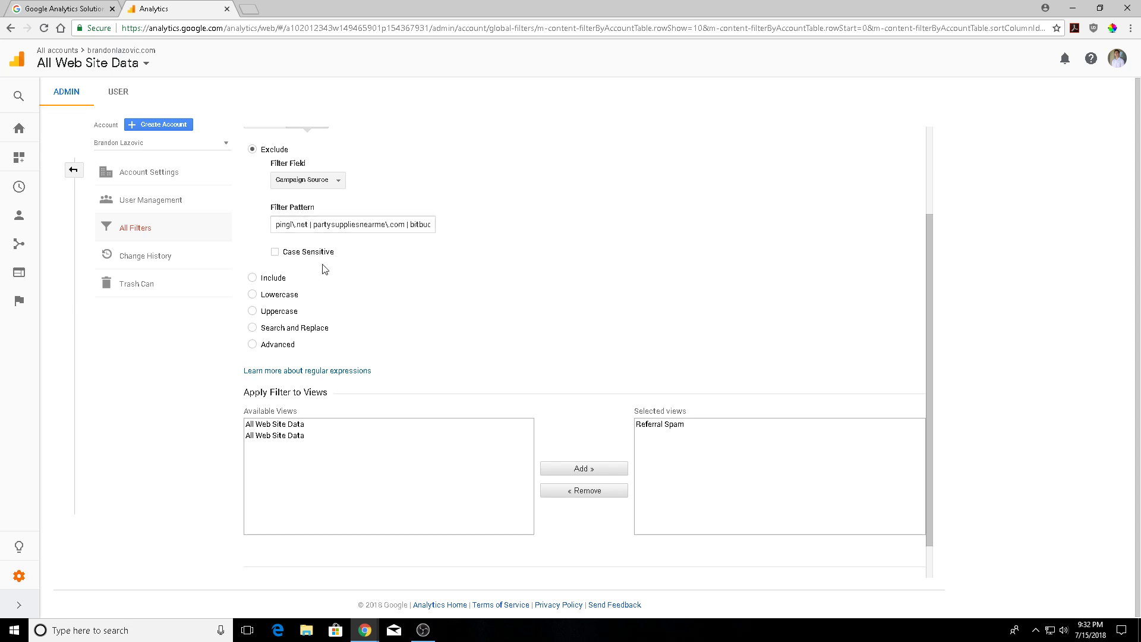
scroll(355, 357, down, 1)
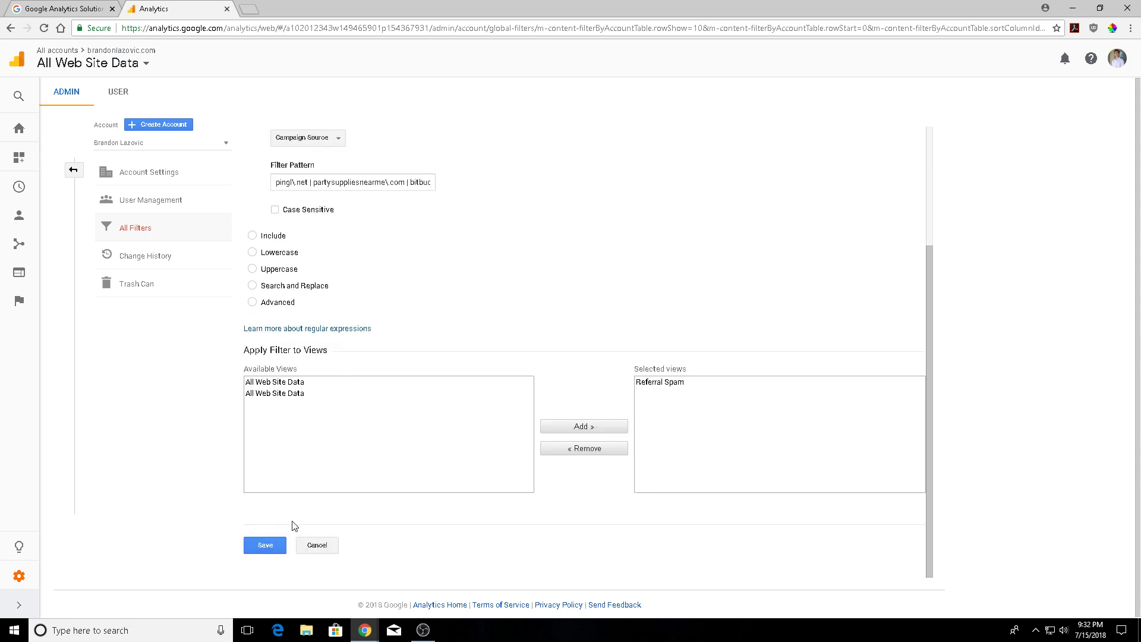
Save the Referral Spam exclude filter, returning to the All Filters list
click(259, 545)
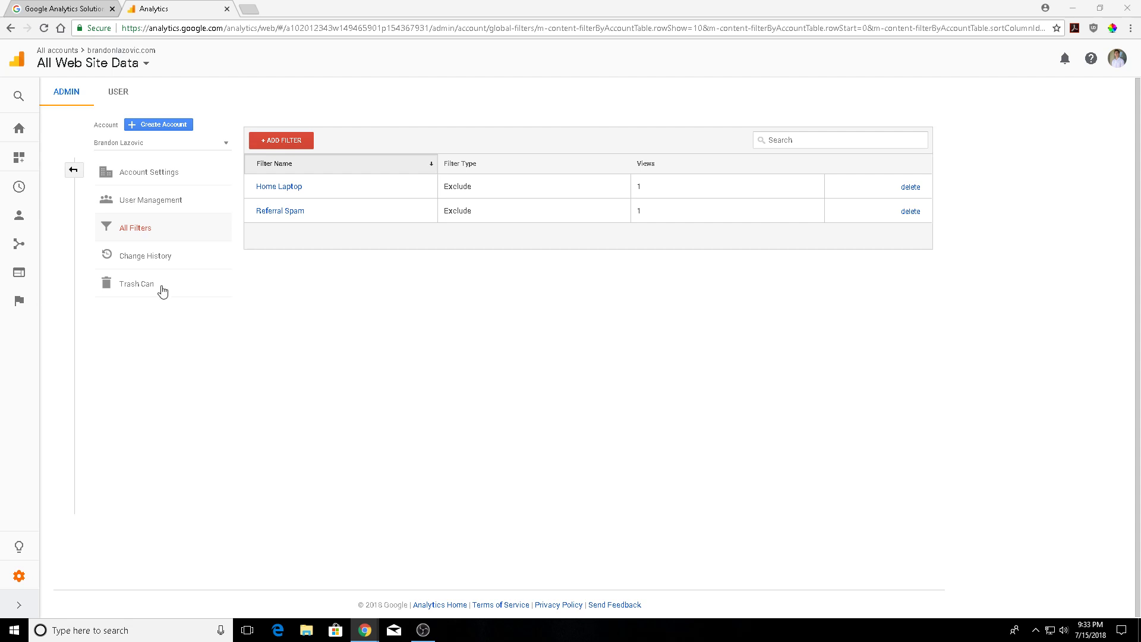
Switch to the Referral Spam view, whose home page shows 0 users, and reopen the view selector
click(107, 64)
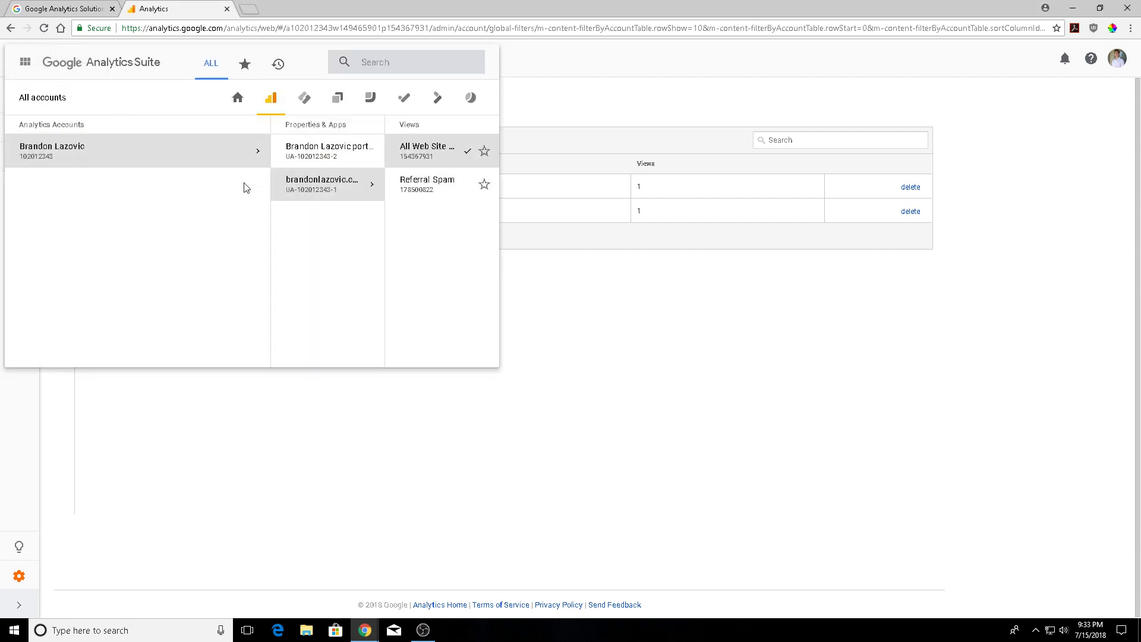
click(301, 191)
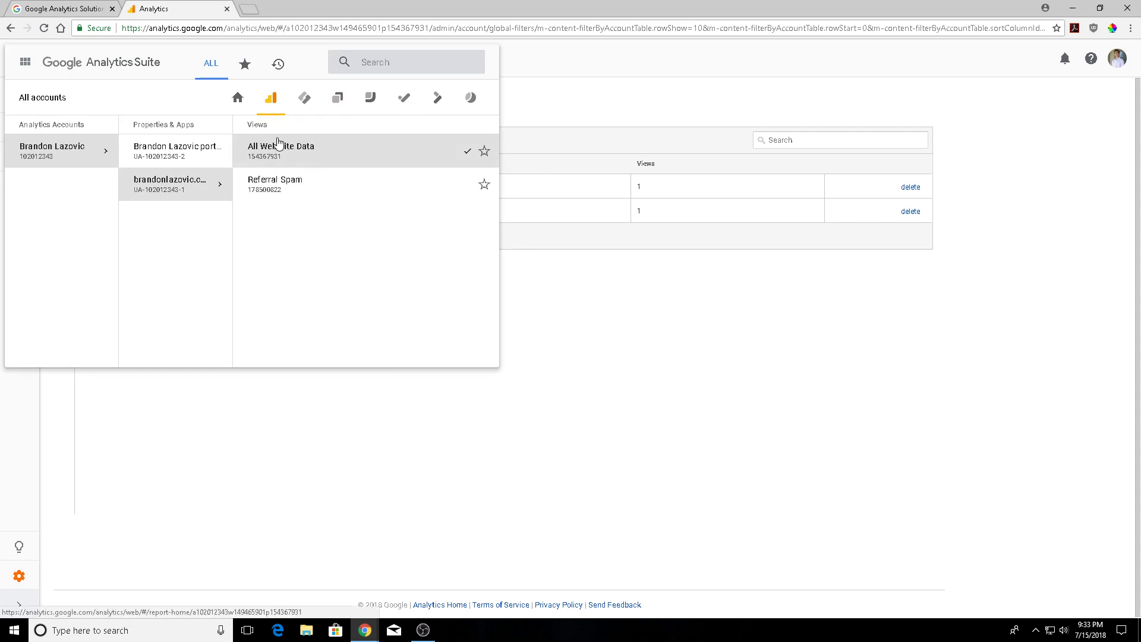
click(313, 197)
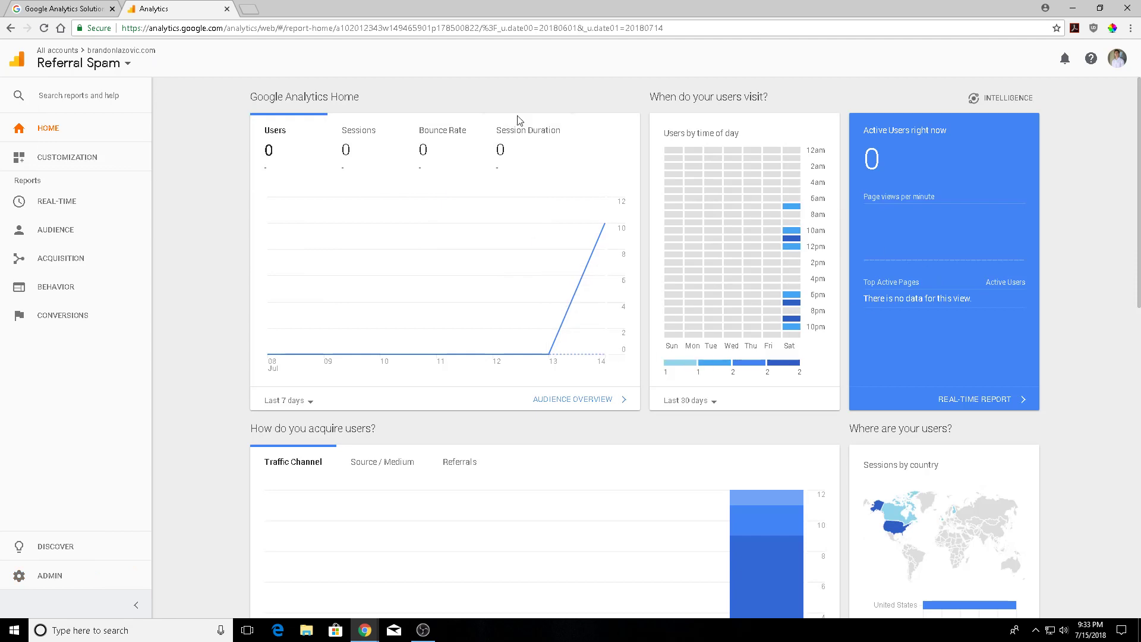
click(105, 64)
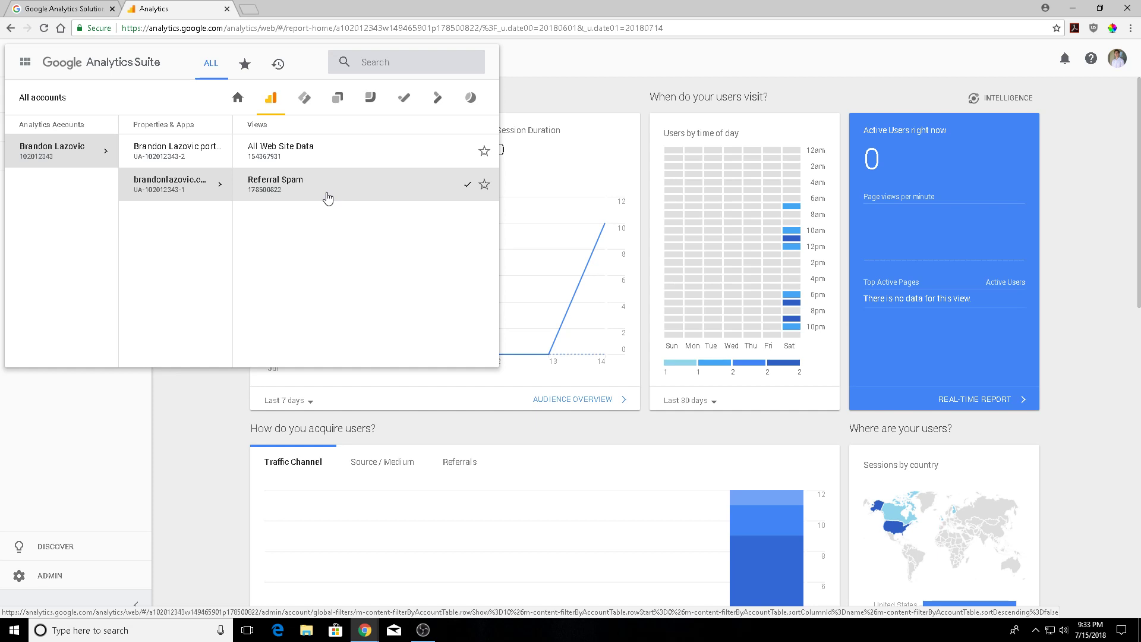
Choose All Web Site Data, whose home dashboard shows 212 users and 223 sessions
click(292, 165)
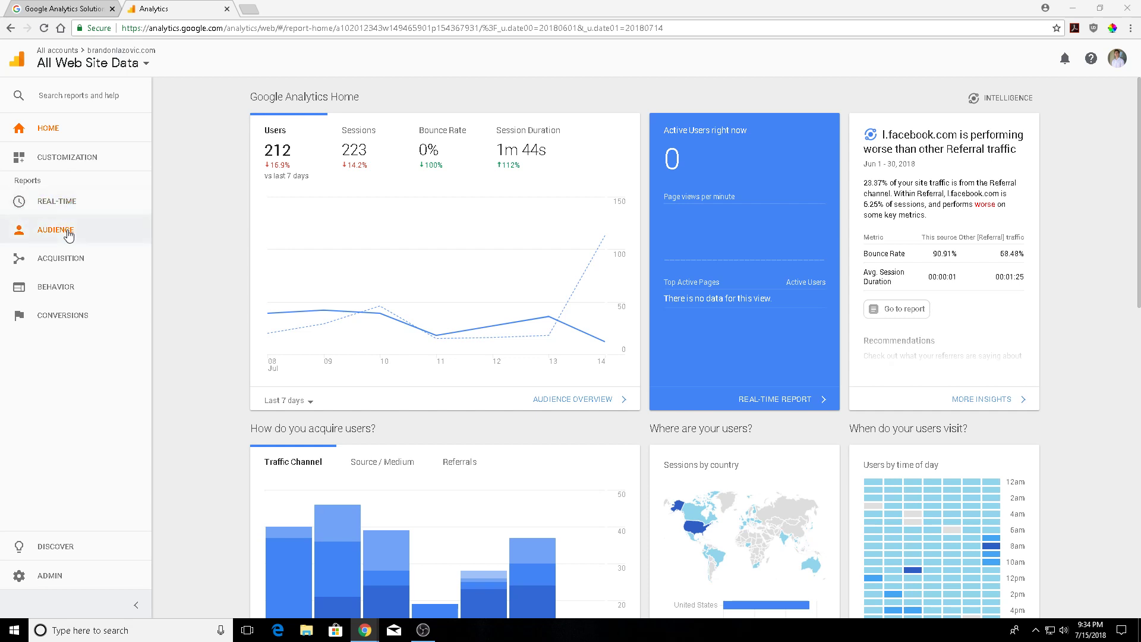
Open Audience Overview, list the segments and bring up the No Spam segment's Actions menu
click(68, 233)
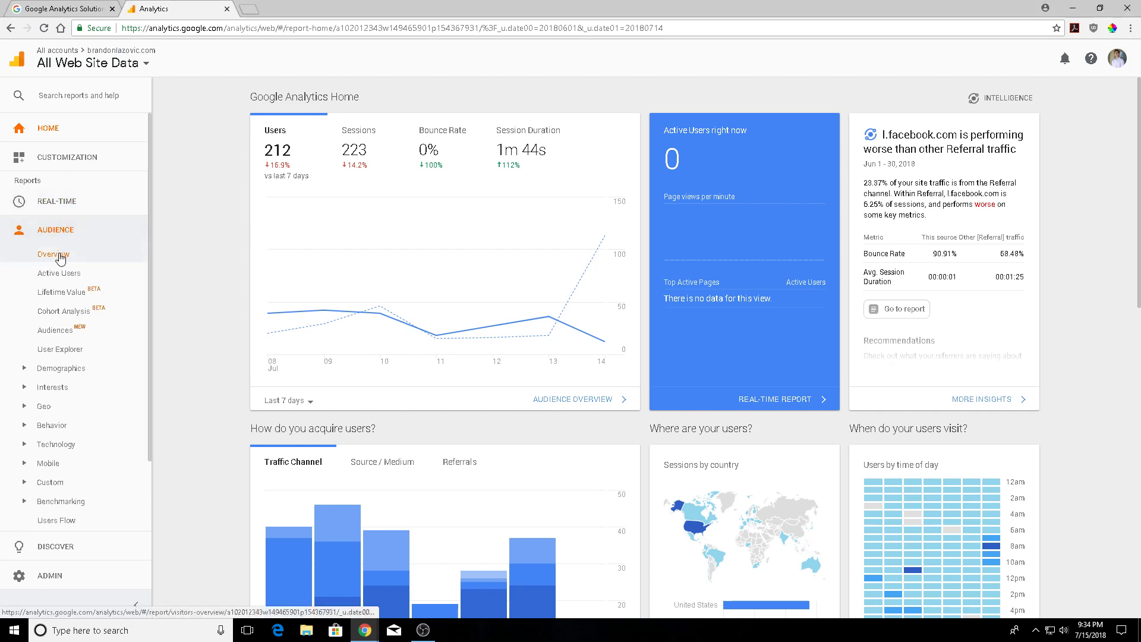
click(62, 255)
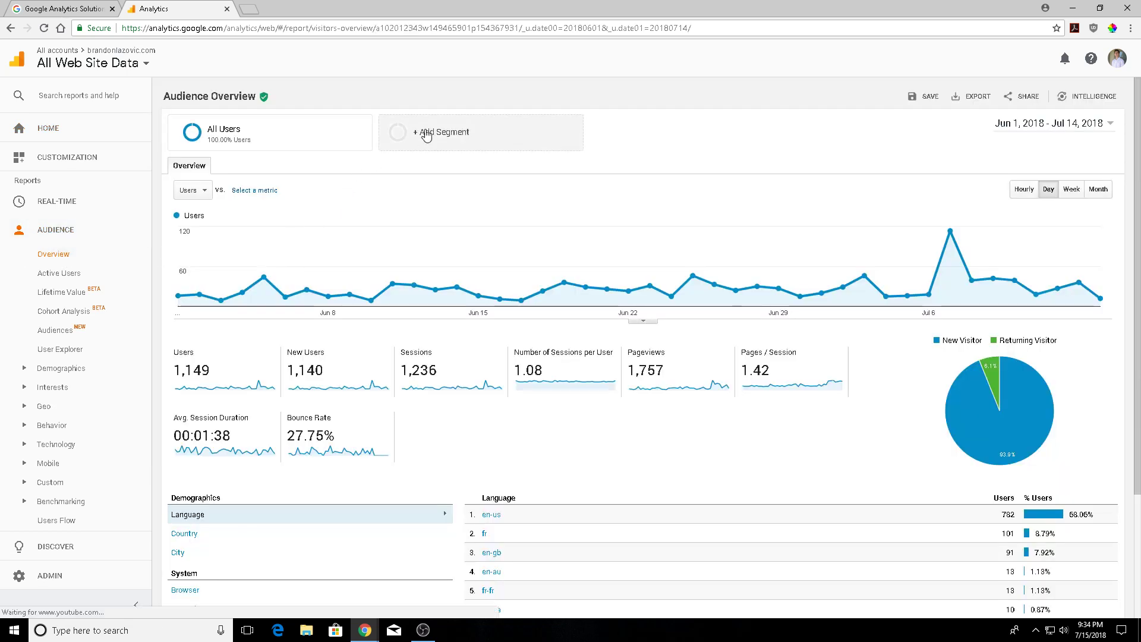
click(426, 135)
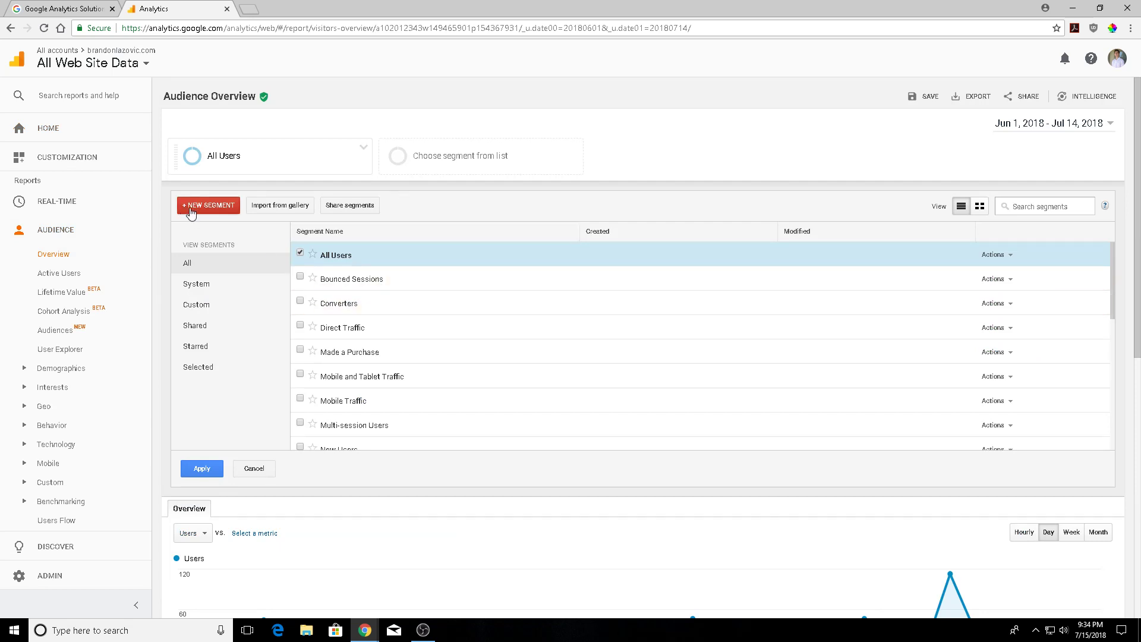
scroll(360, 317, down, 2)
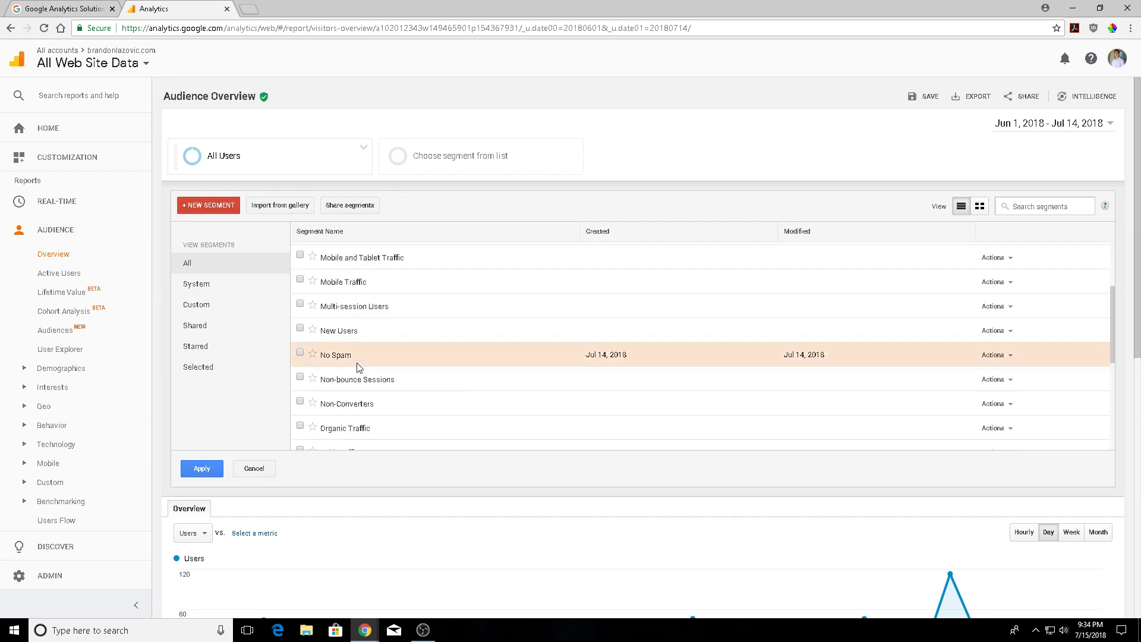
click(1004, 357)
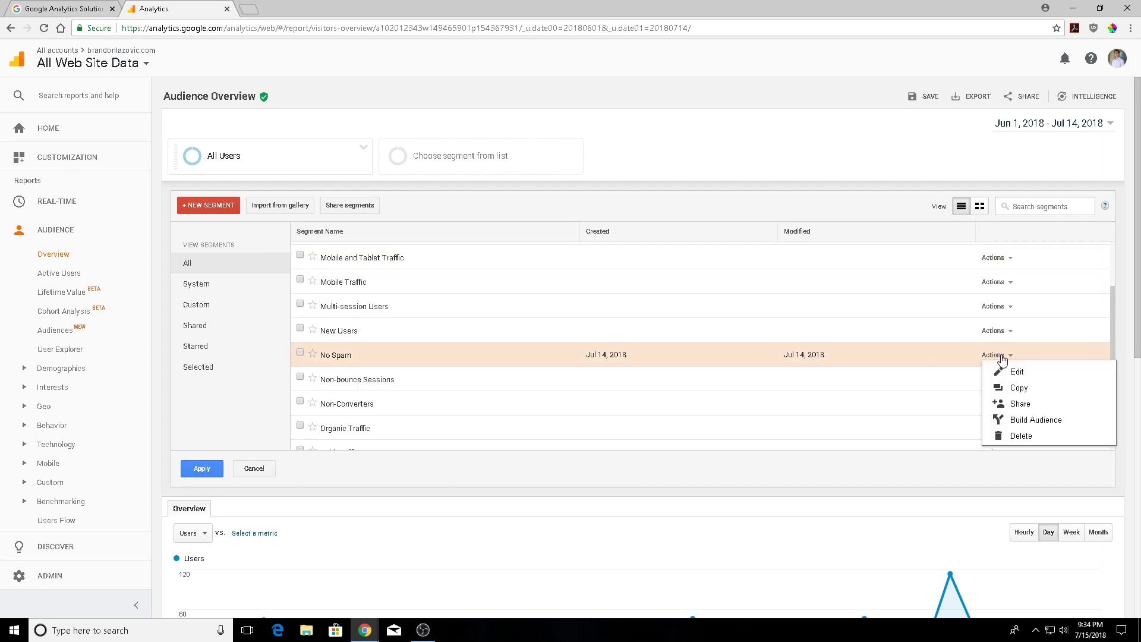
Edit the No Spam segment to view its Source-excludes-spam-regex condition covering 1,149 users
click(992, 370)
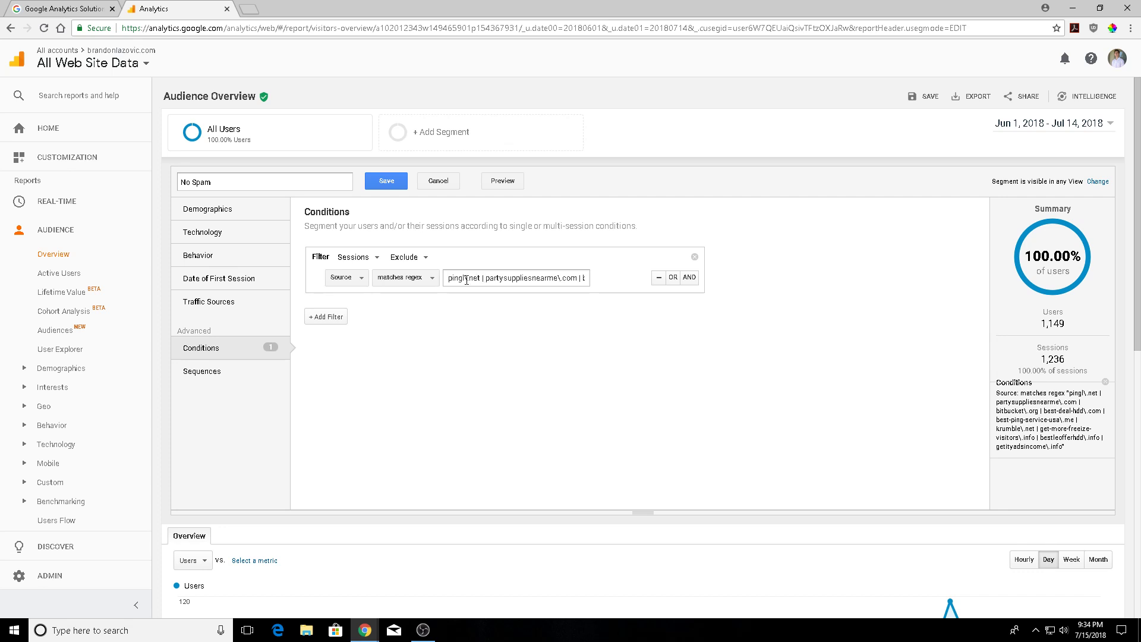
scroll(466, 280, down, 1)
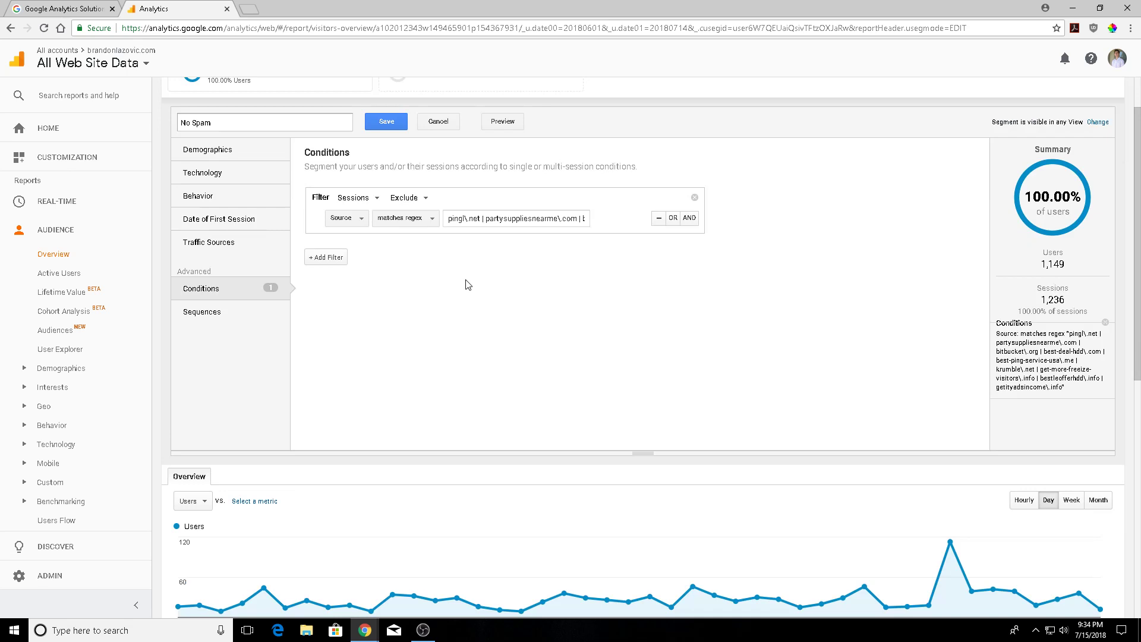
Save No Spam and apply it alongside All Users, both showing 1,149 users and 1,236 sessions
click(389, 123)
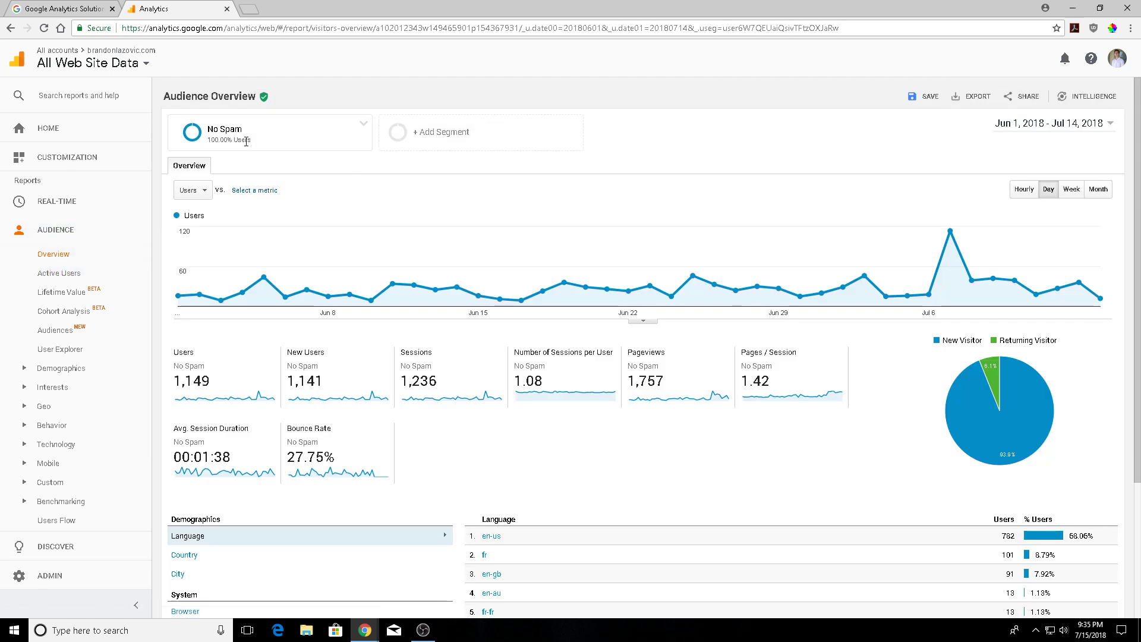
mouse_move(275, 125)
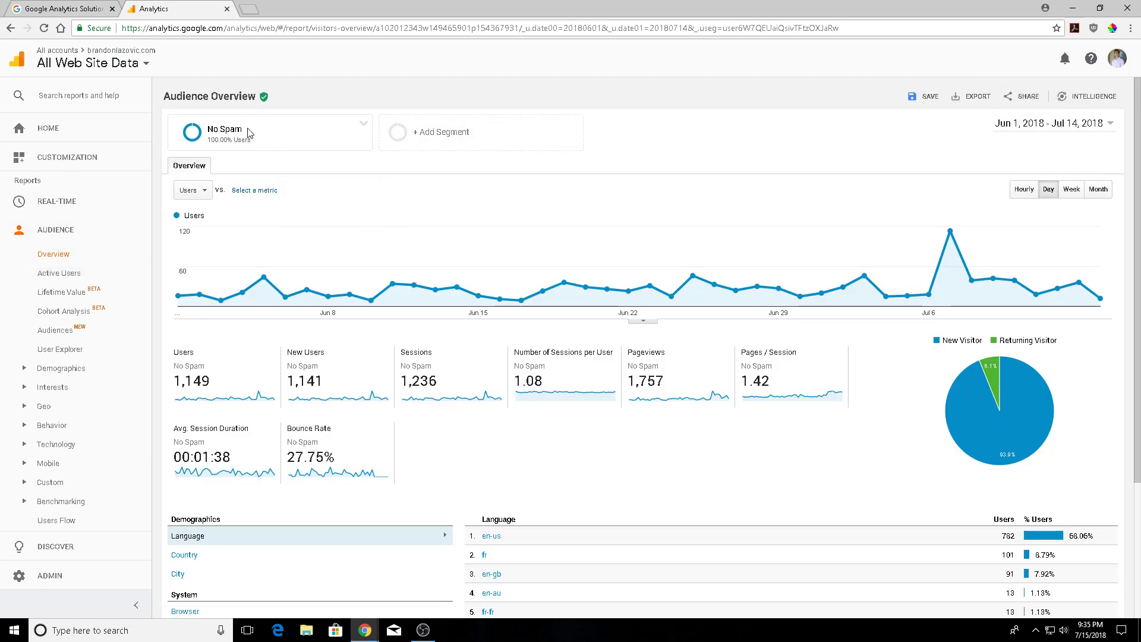
click(501, 143)
click(300, 253)
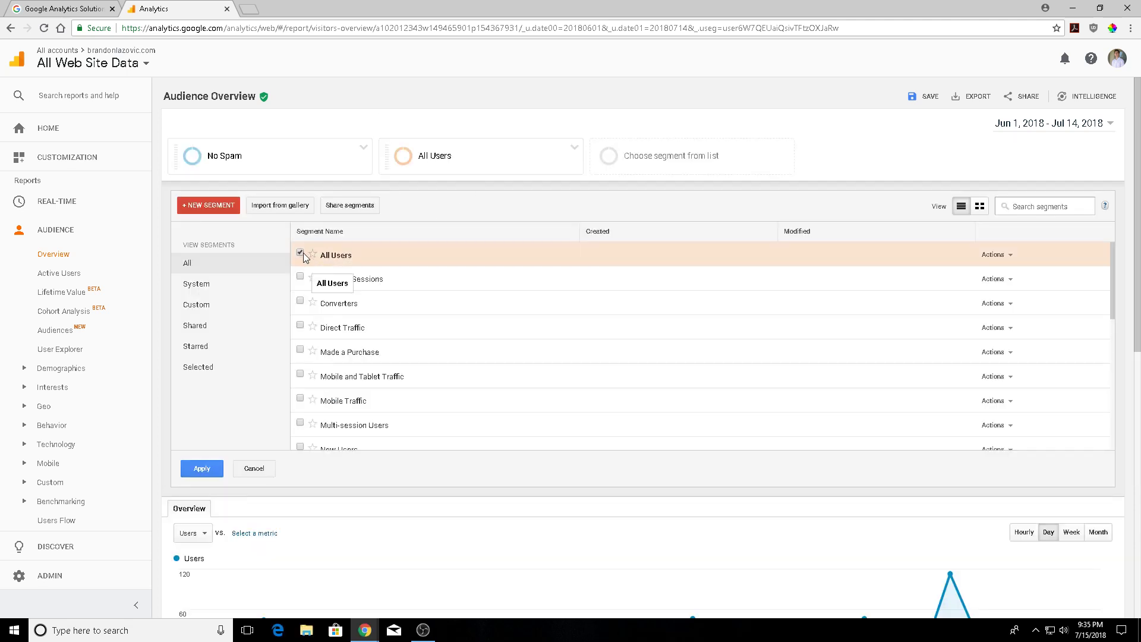
click(201, 468)
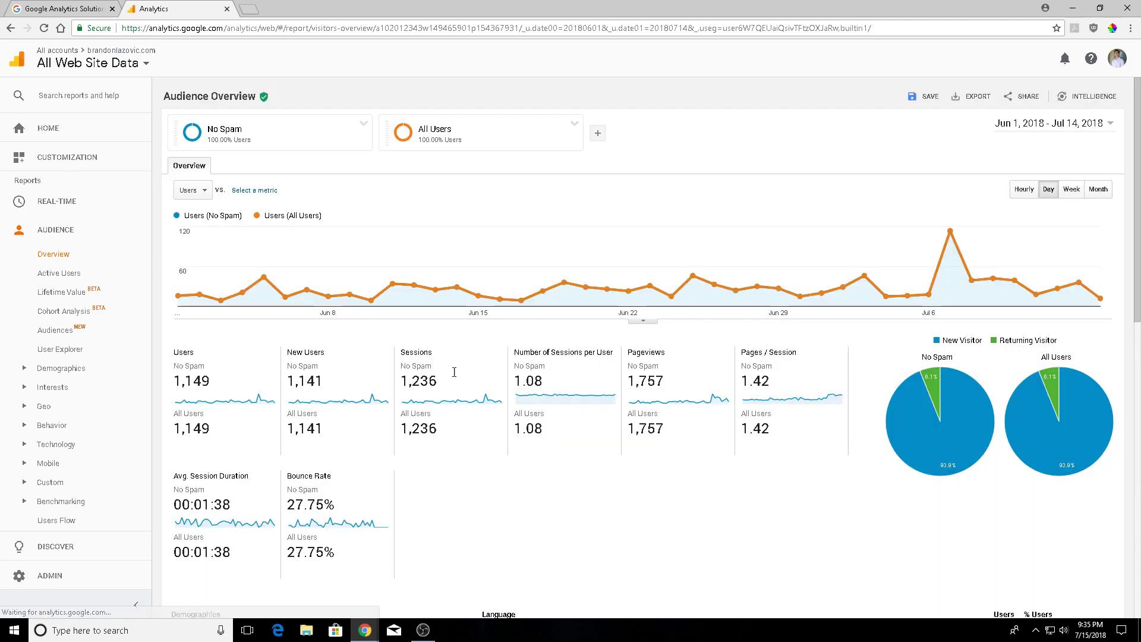
scroll(491, 357, down, 1)
scroll(461, 330, up, 1)
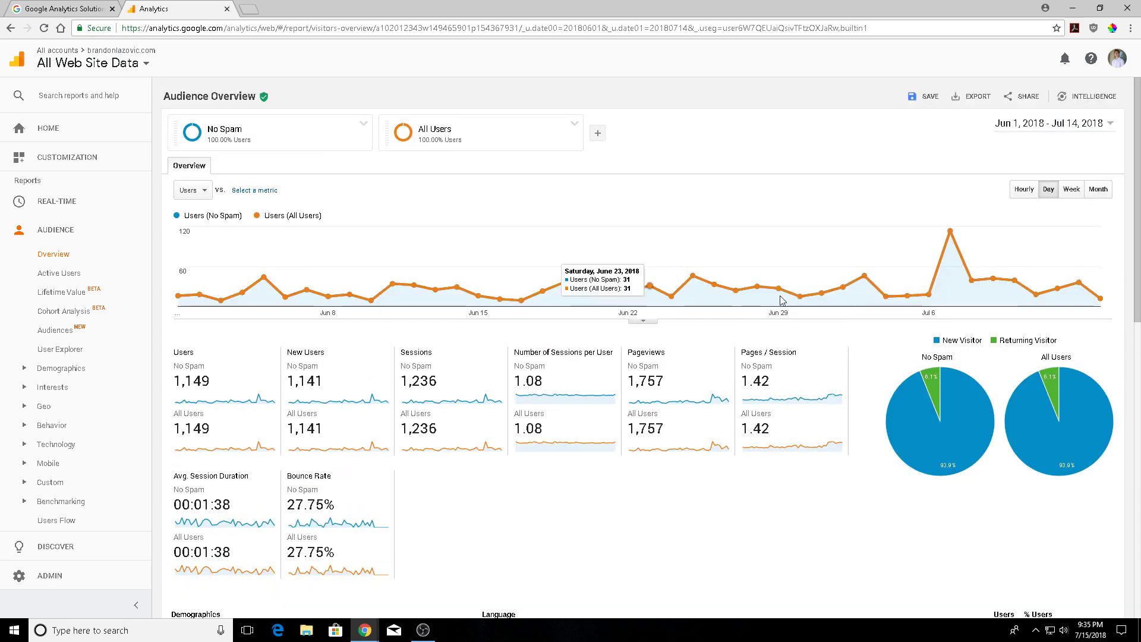